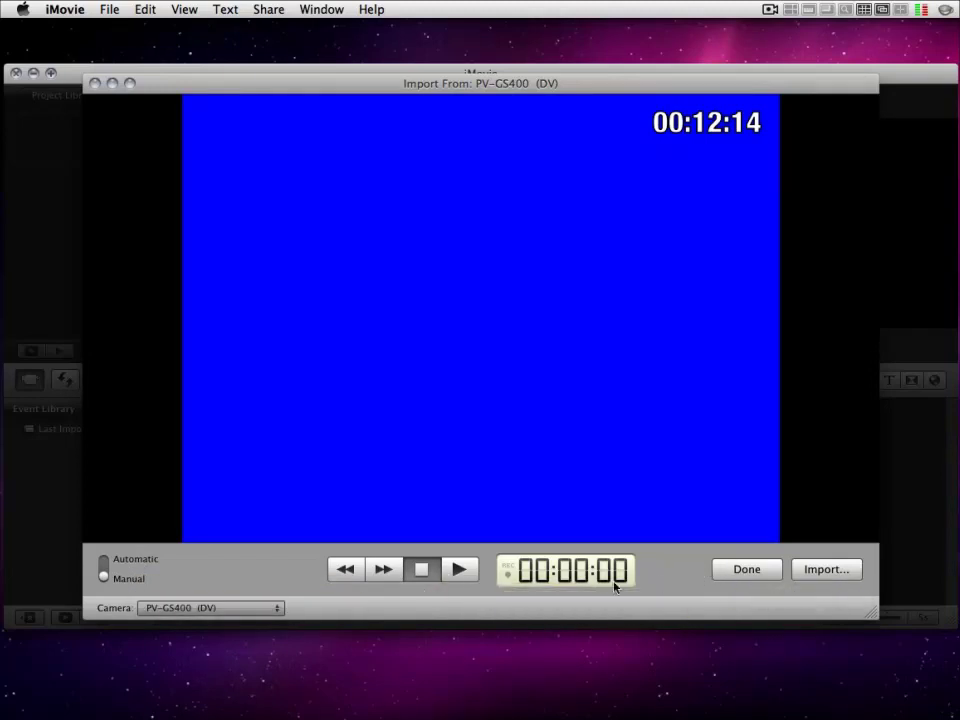
Import about one minute of camera footage into a new event named Prueba01, stopping the capture there.
click(808, 573)
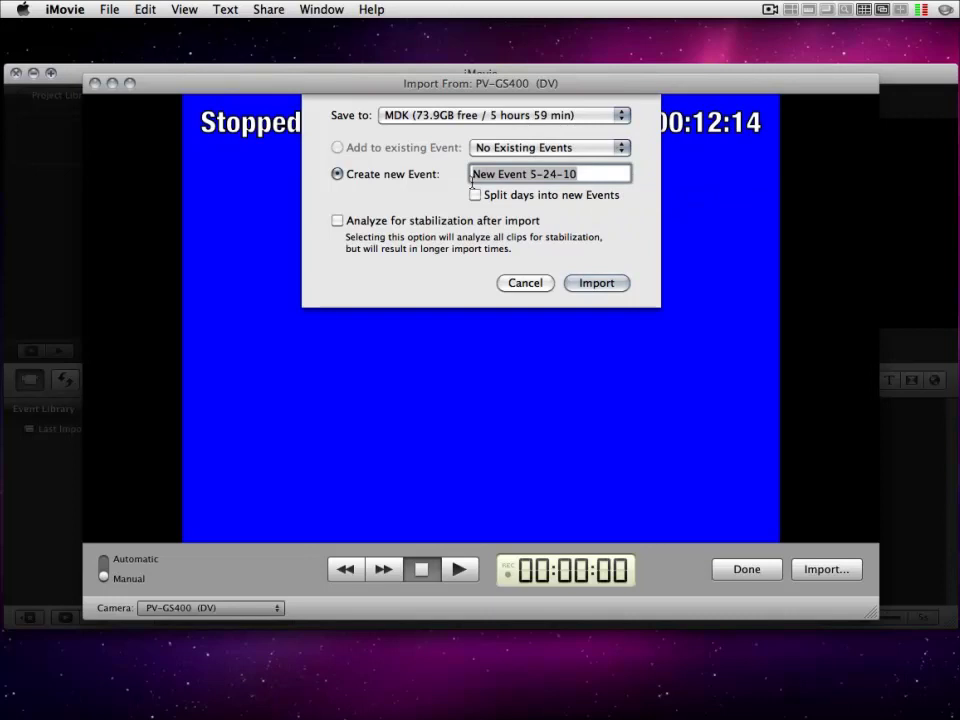
text(Prueba01)
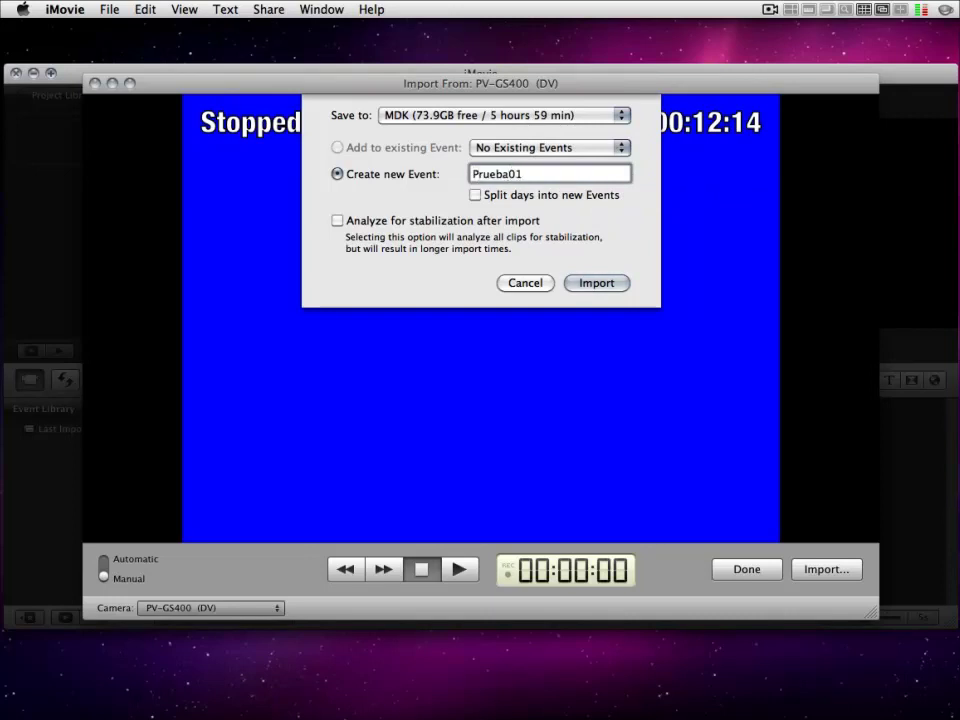
click(596, 283)
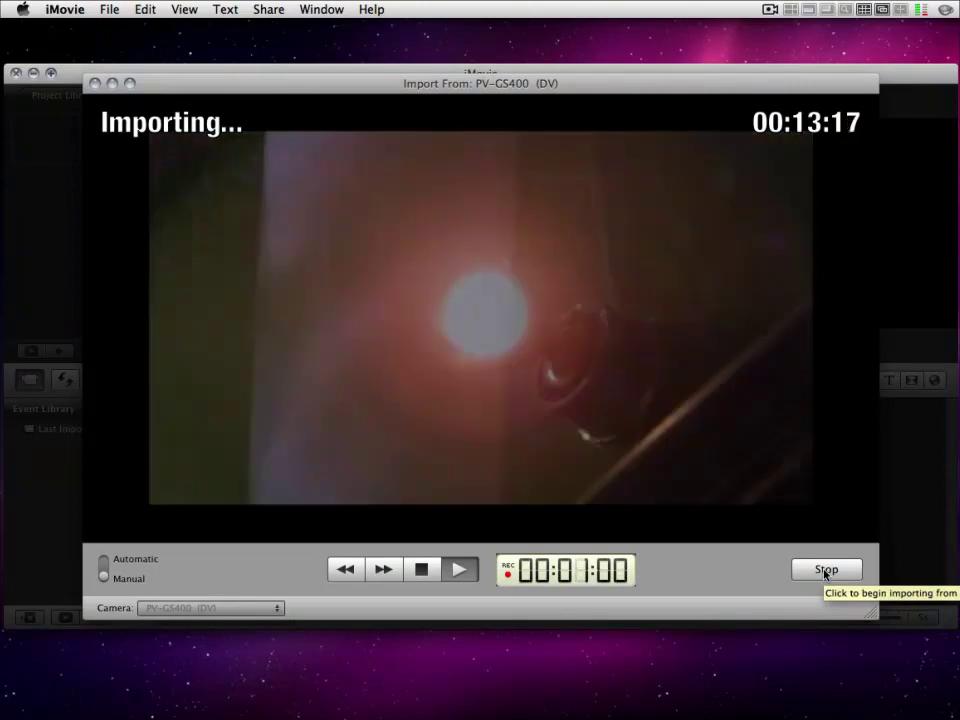
click(826, 570)
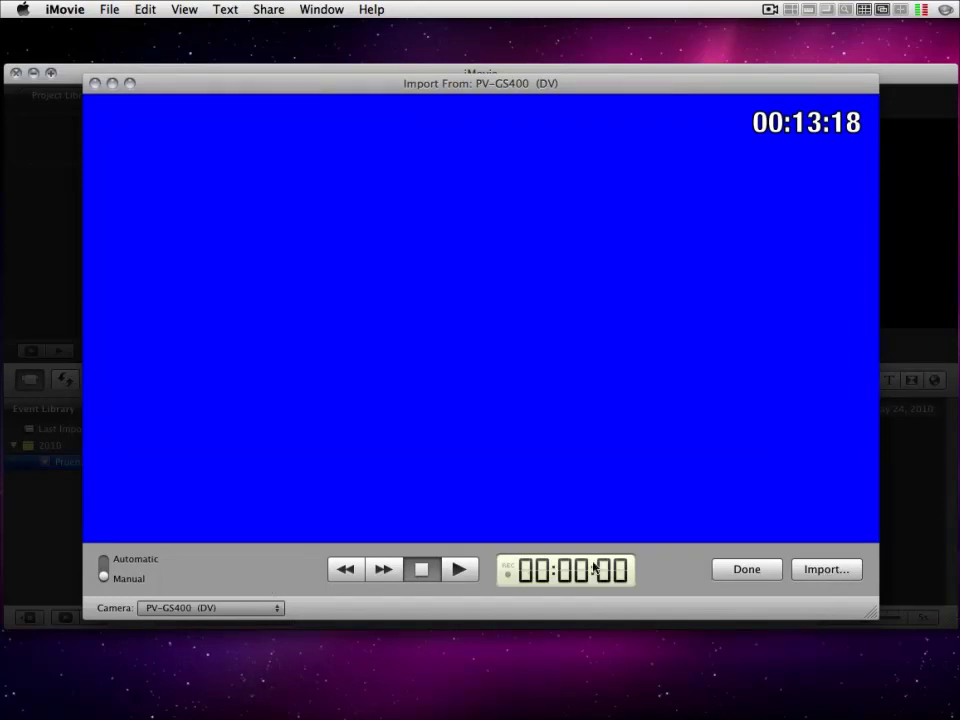
Advance the tape to 00:13:55, import about one minute of footage into a new event named Prueba02, and finish importing.
click(462, 570)
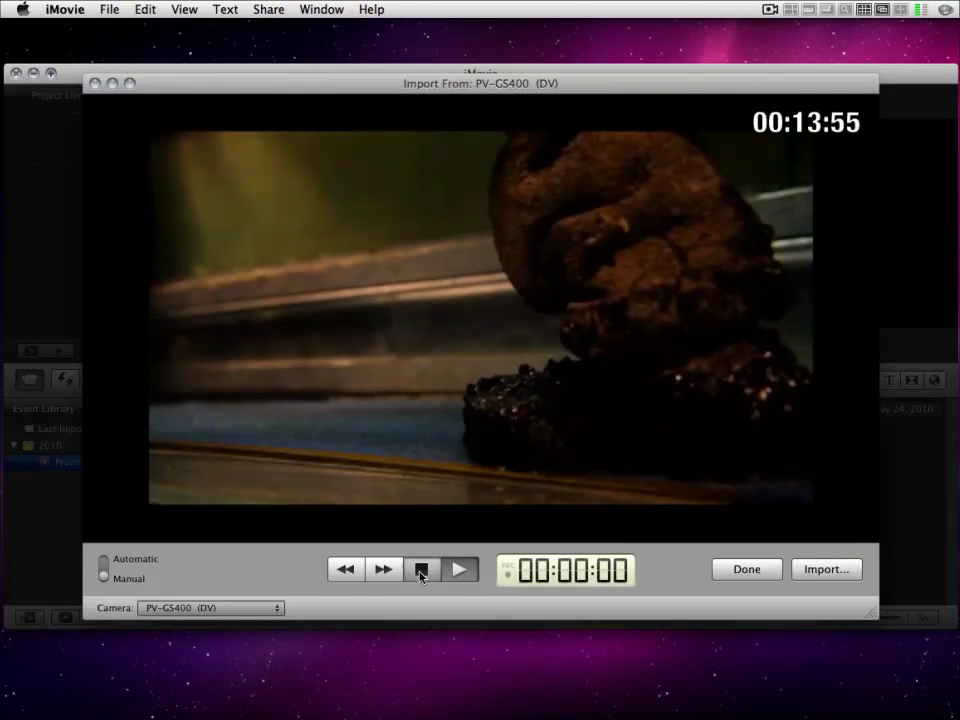
click(421, 570)
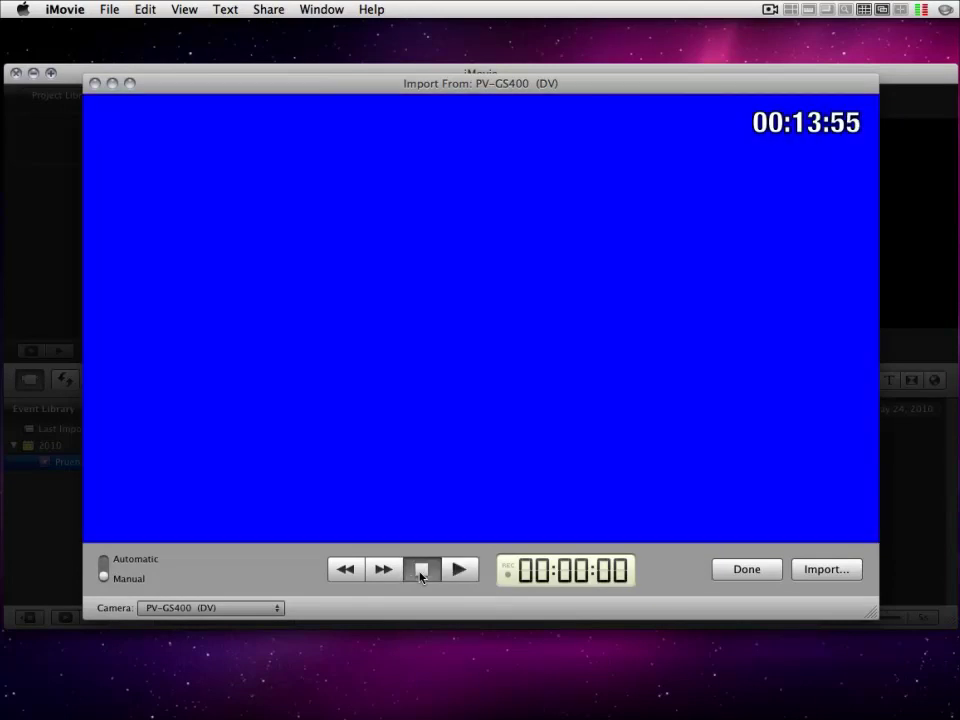
click(818, 577)
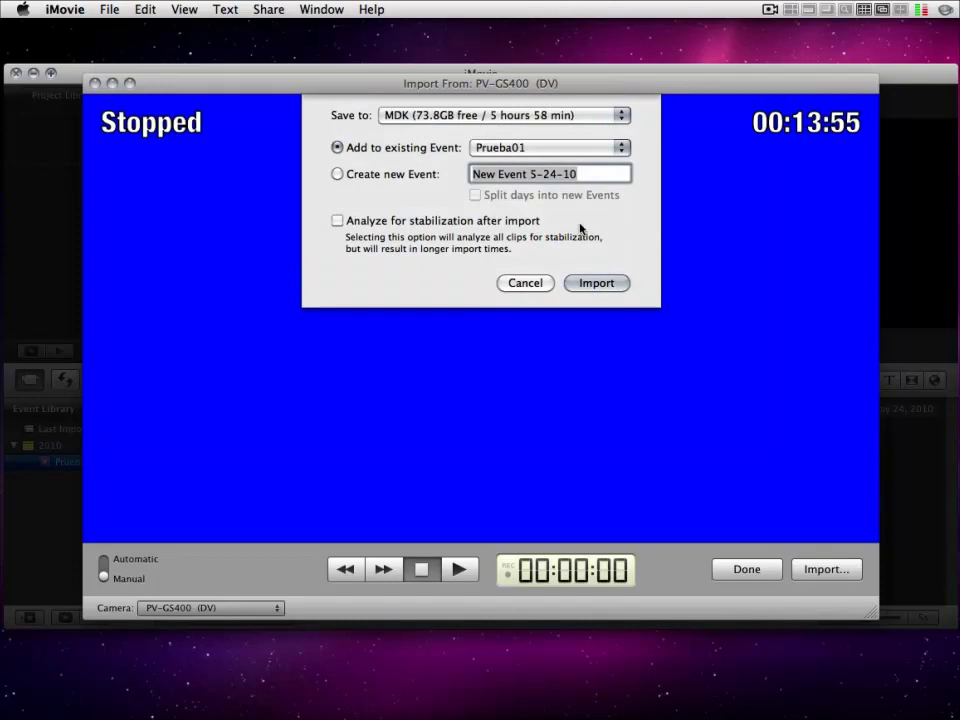
click(337, 175)
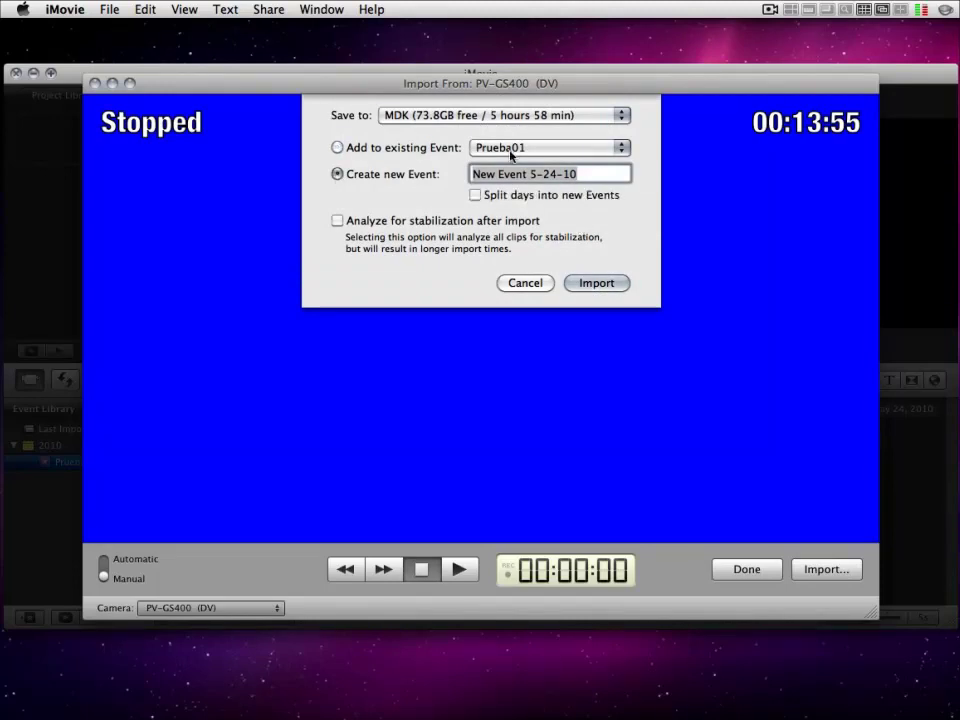
text(prueb)
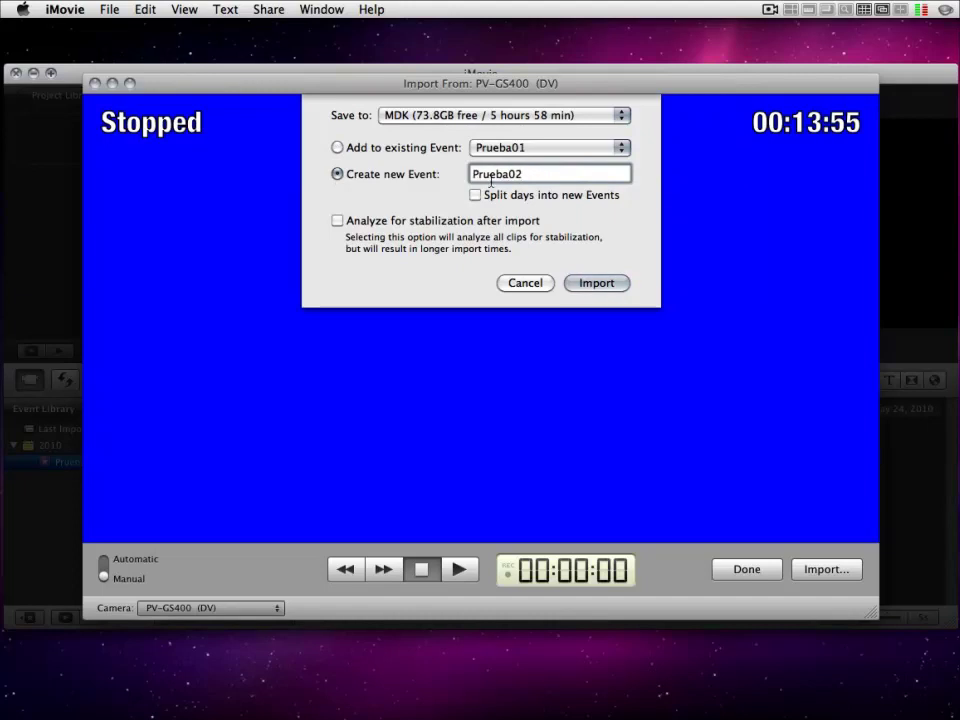
click(598, 284)
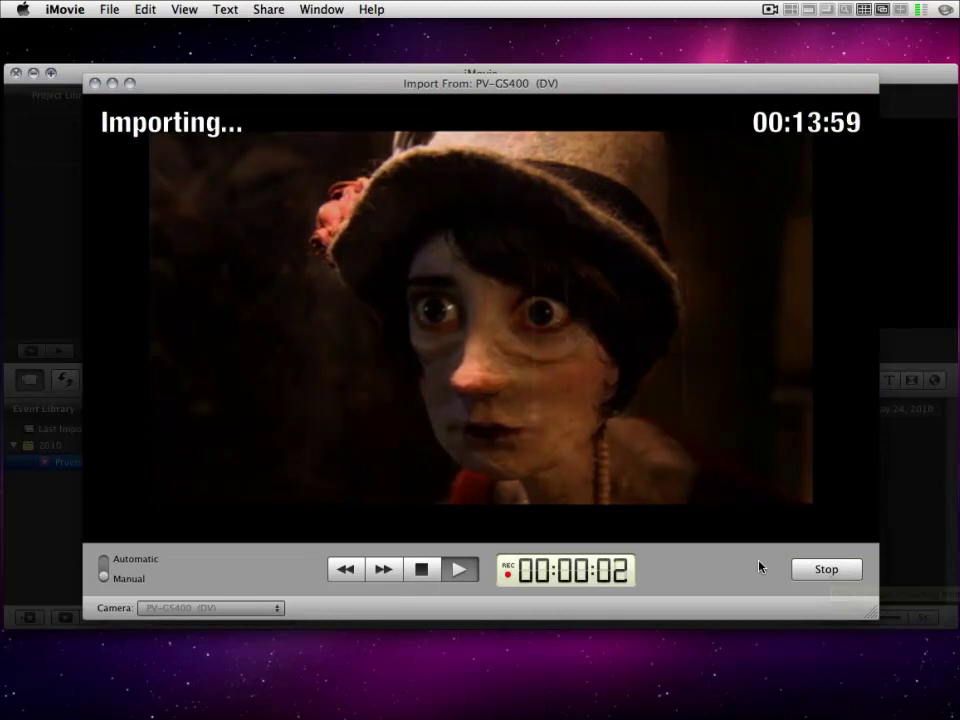
click(826, 569)
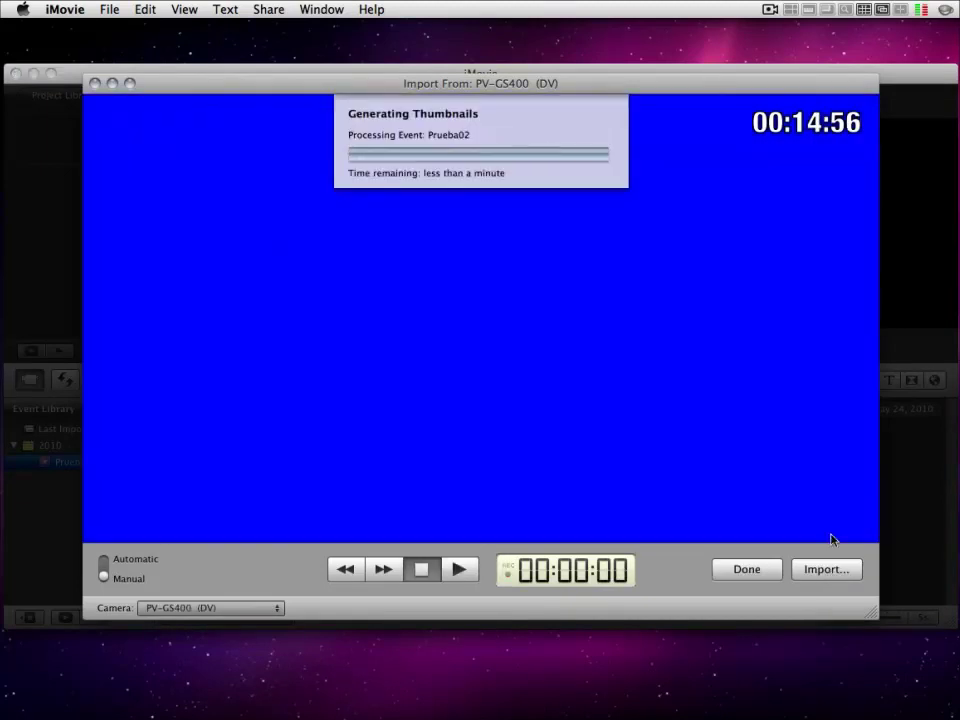
click(758, 577)
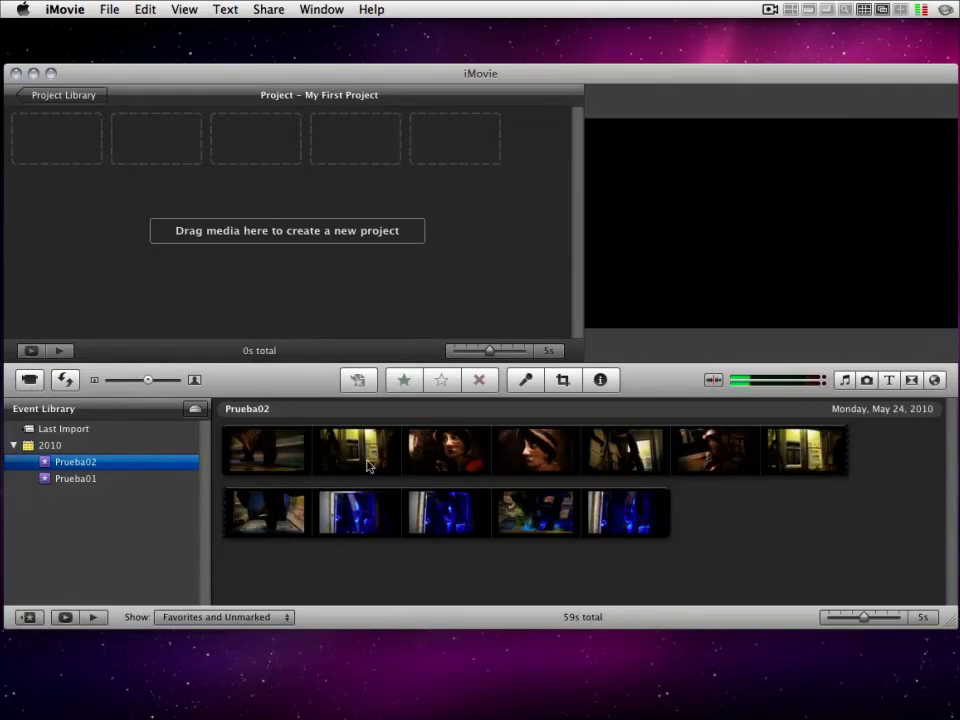
Select about 57.5 s from the start of the Prueba01 event's footage and add it to the empty project.
click(77, 480)
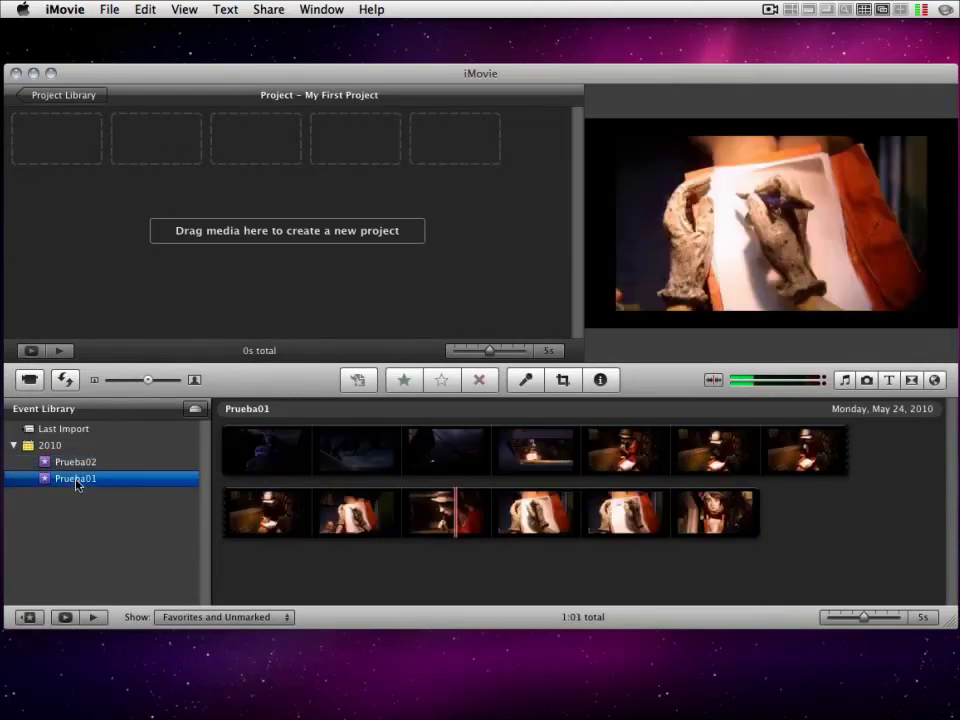
click(68, 463)
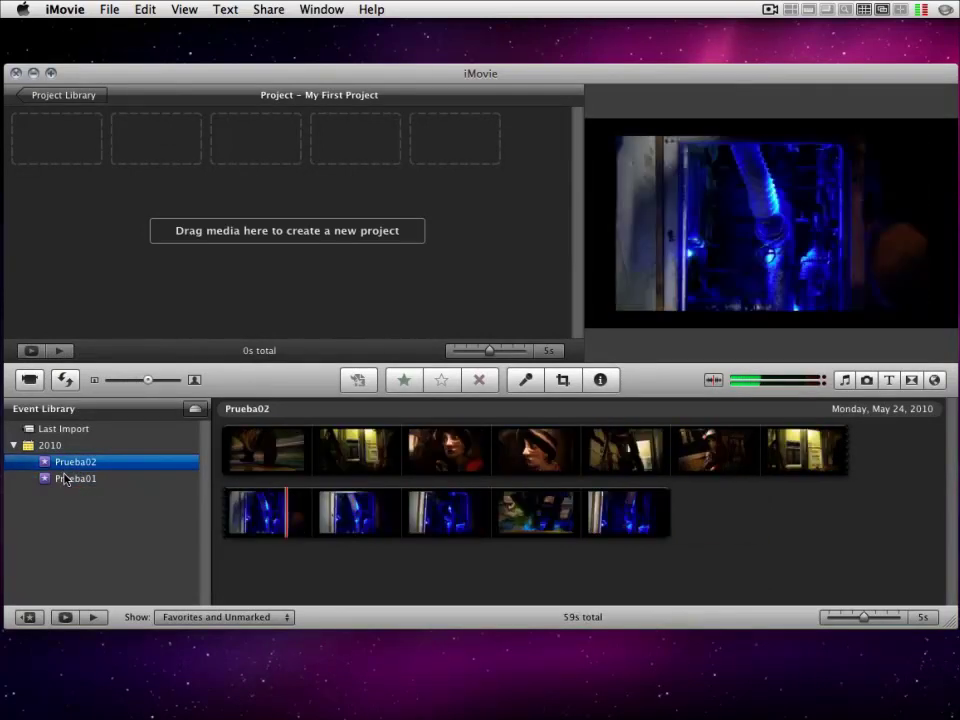
click(65, 479)
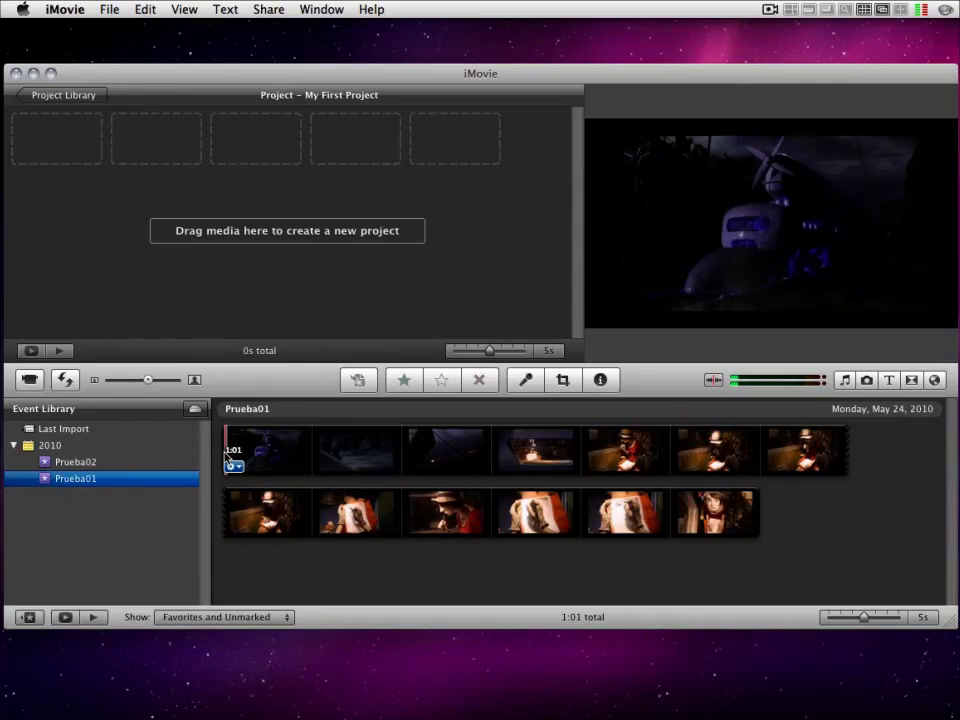
drag(228, 455, 696, 533)
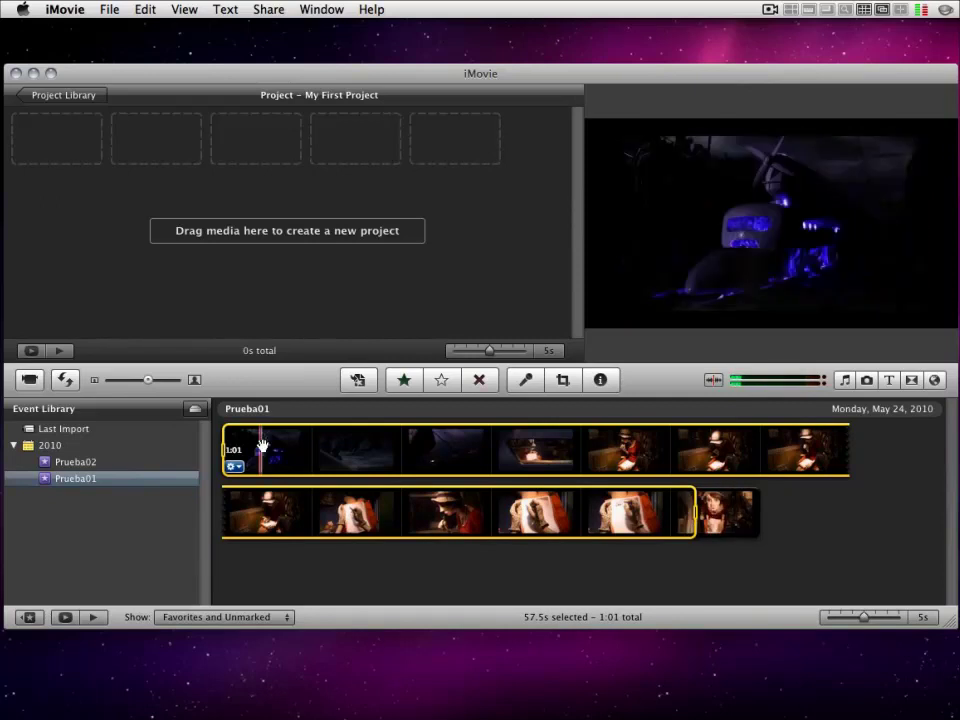
drag(262, 452, 69, 142)
Select about 58.3 s from the start of the Prueba02 event's footage and append it to the project.
click(94, 466)
drag(229, 455, 658, 526)
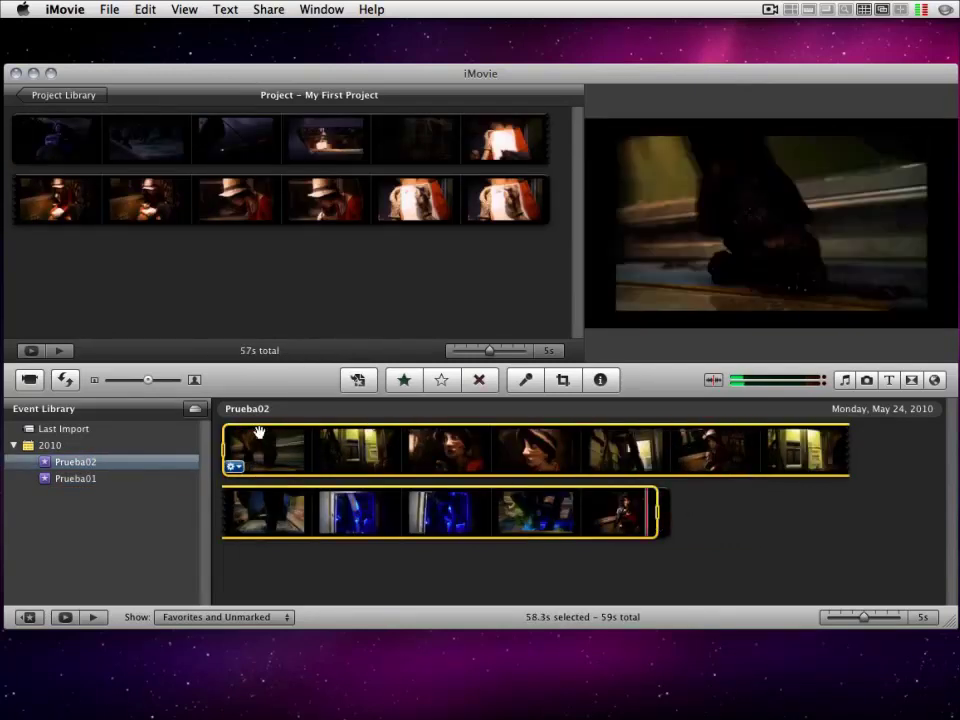
drag(277, 452, 336, 272)
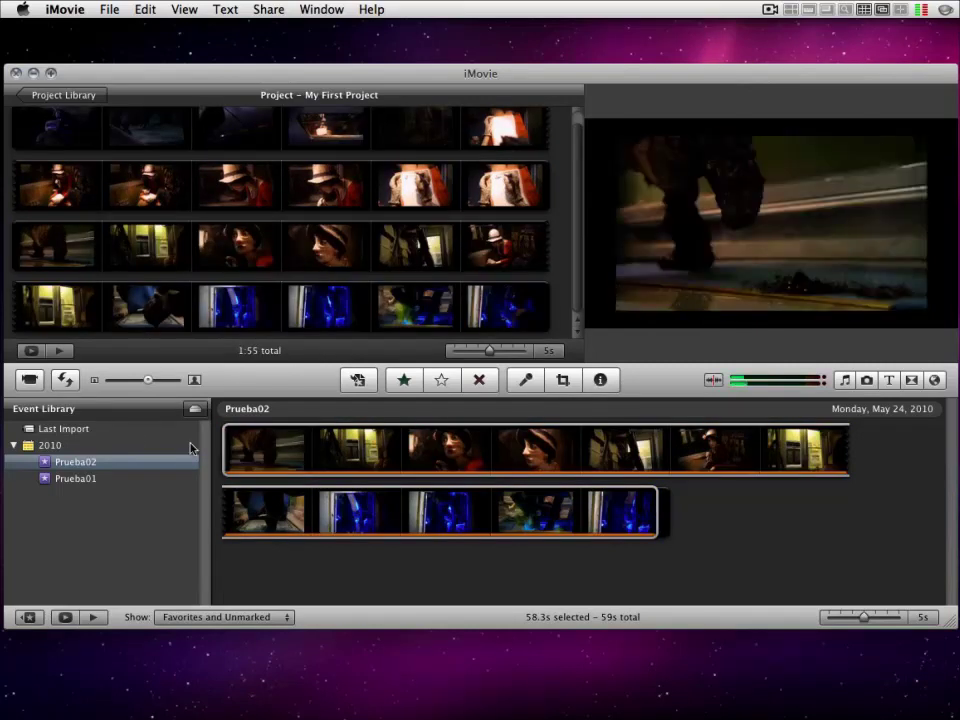
Add a Centered title on a Curtain background at the start of the project.
click(889, 380)
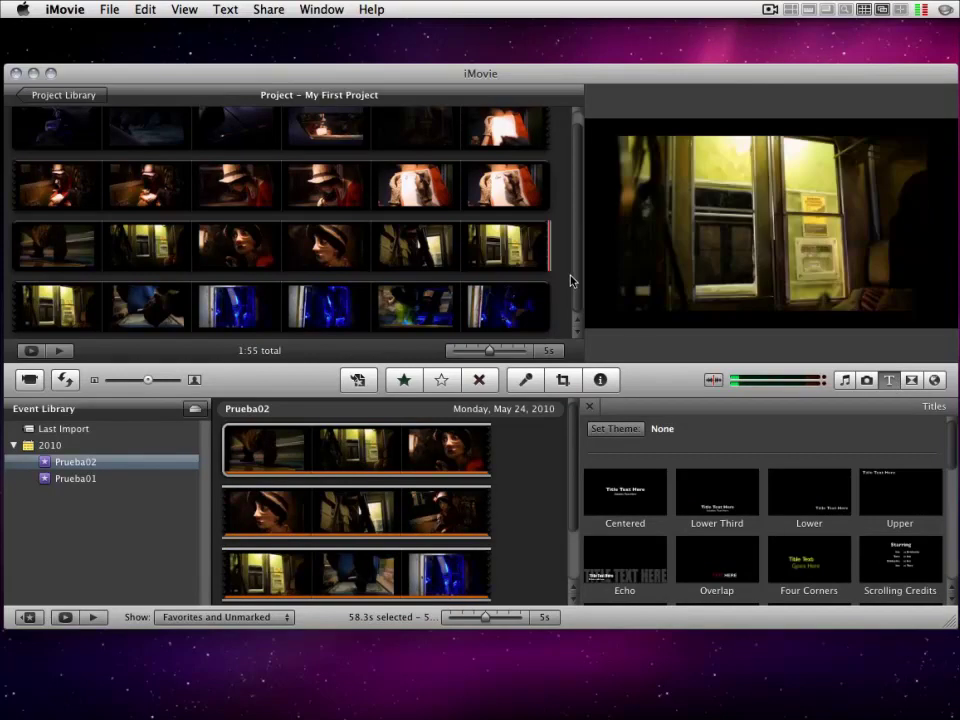
scroll(579, 270, up, 1)
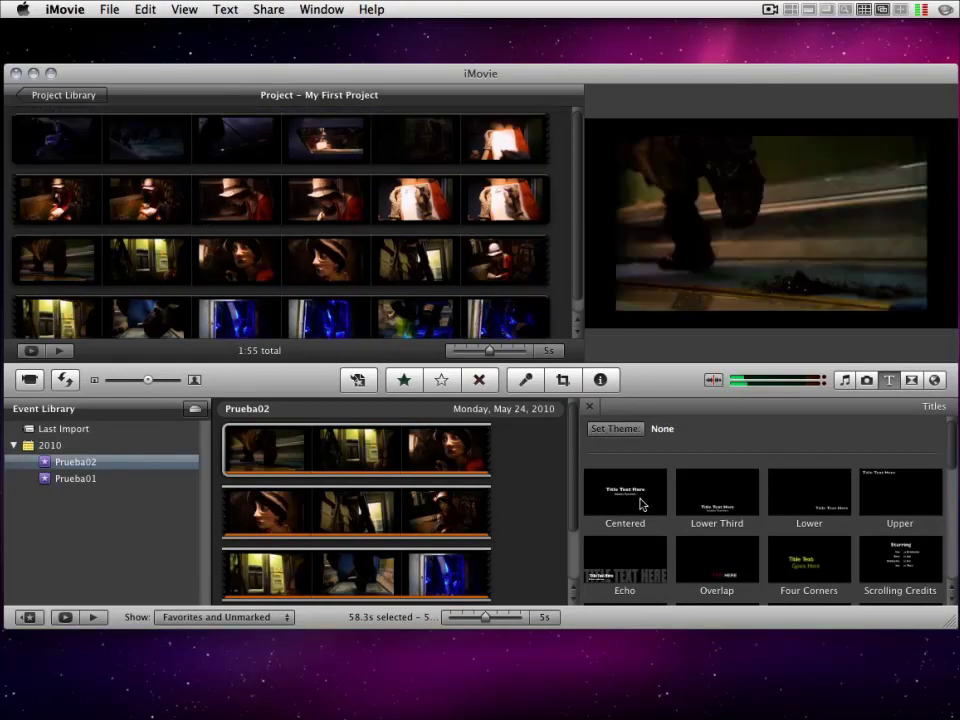
mouse_move(641, 504)
mouse_down()
mouse_move(336, 343)
mouse_move(43, 139)
mouse_move(4, 136)
mouse_up()
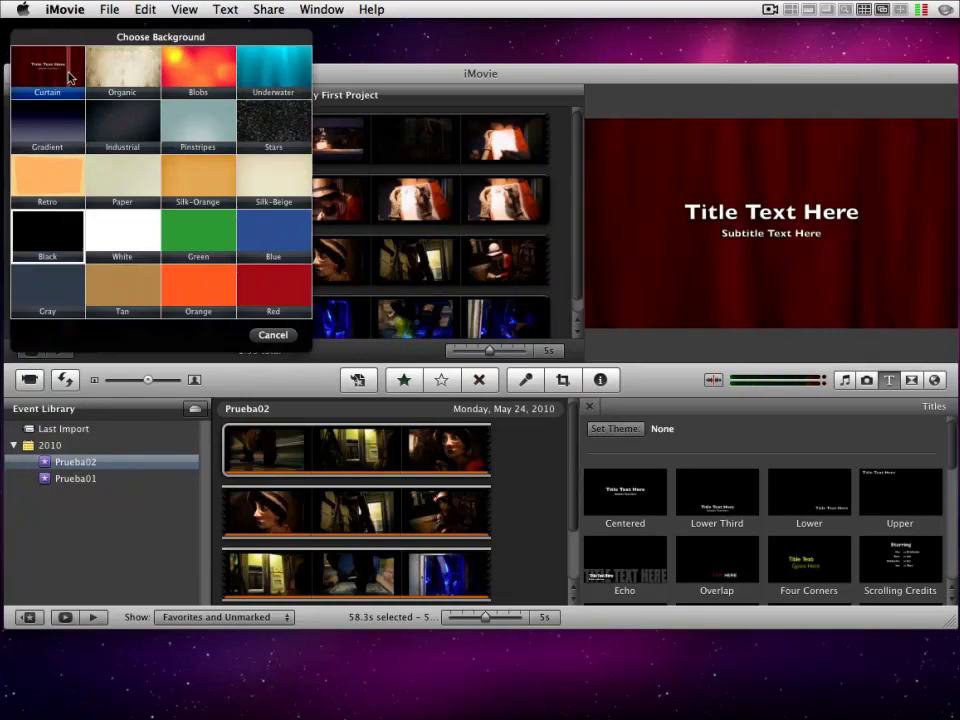
click(69, 78)
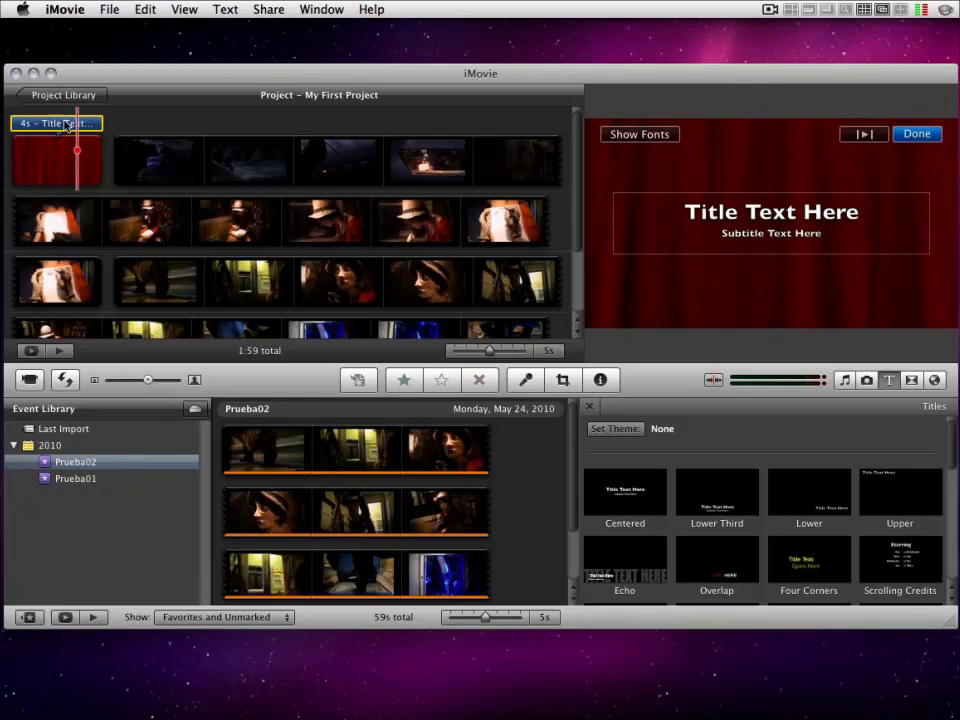
Set the opening title text to "Madame Tuttli Putlli" and its subtitle to "Animación StopMotion".
click(765, 212)
text(Madame Tuttli Putlli)
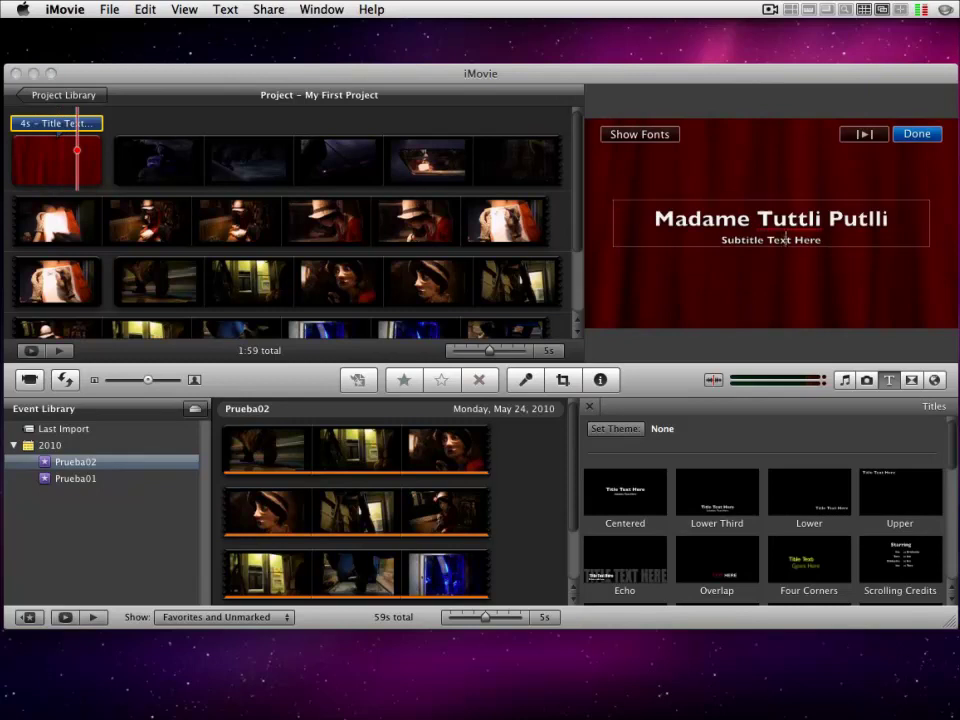
click(787, 240)
text(Animación StopMotion)
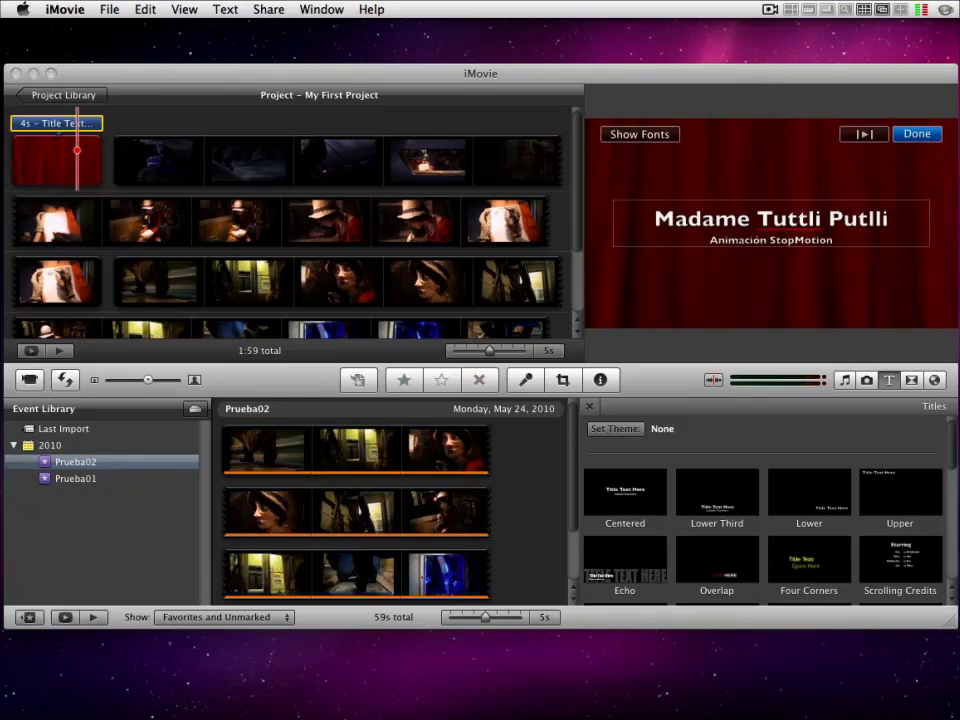
click(113, 123)
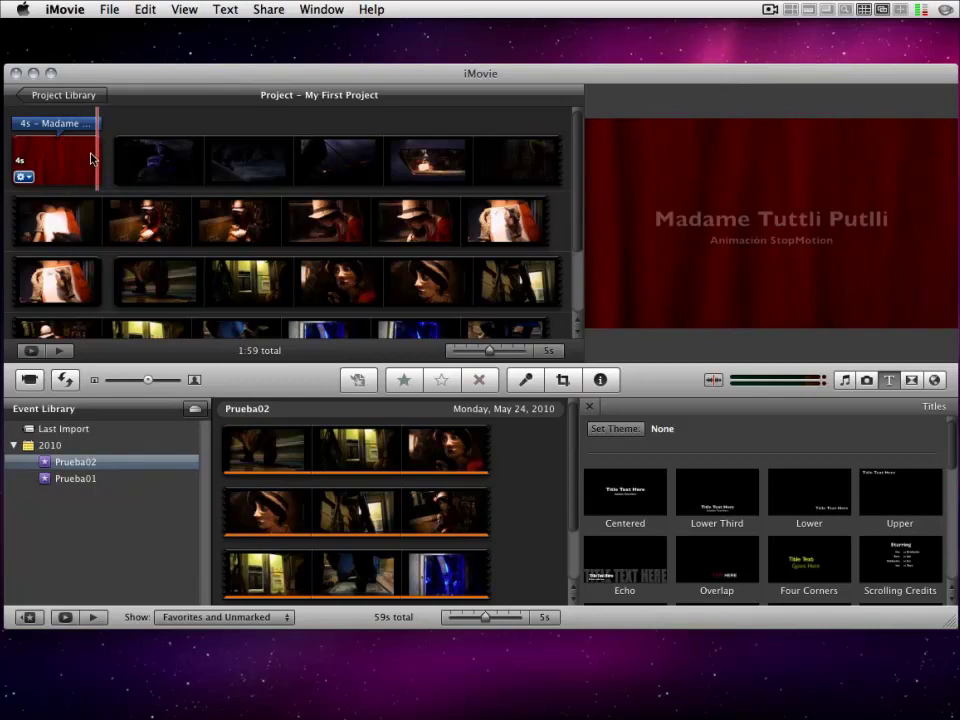
Insert a Cross Dissolve transition between the opening title clip and the first train clip.
click(913, 380)
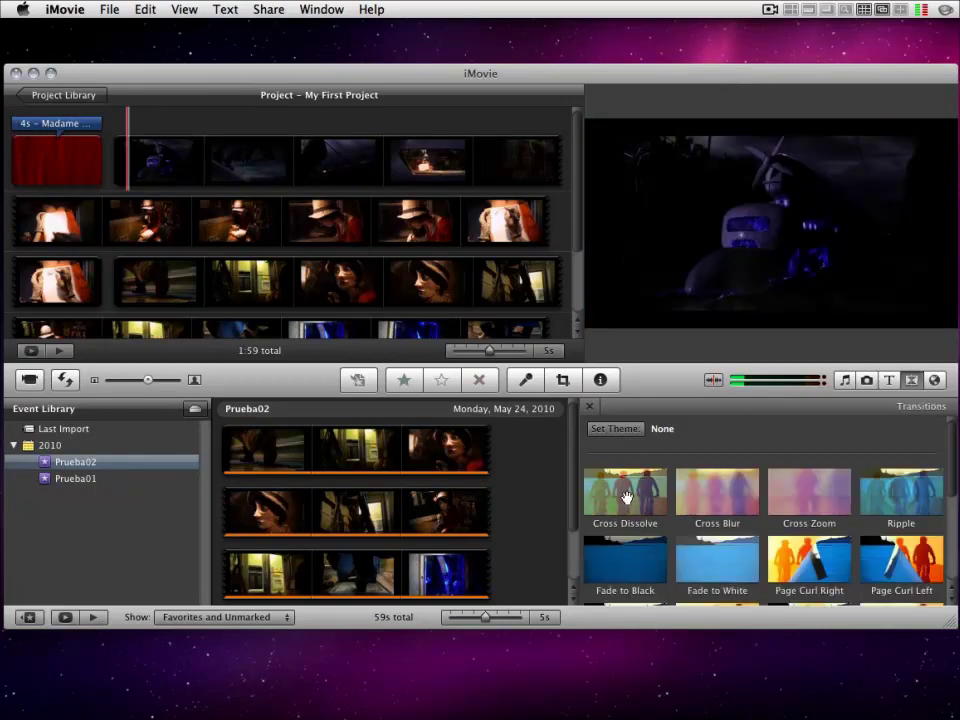
drag(625, 497, 113, 163)
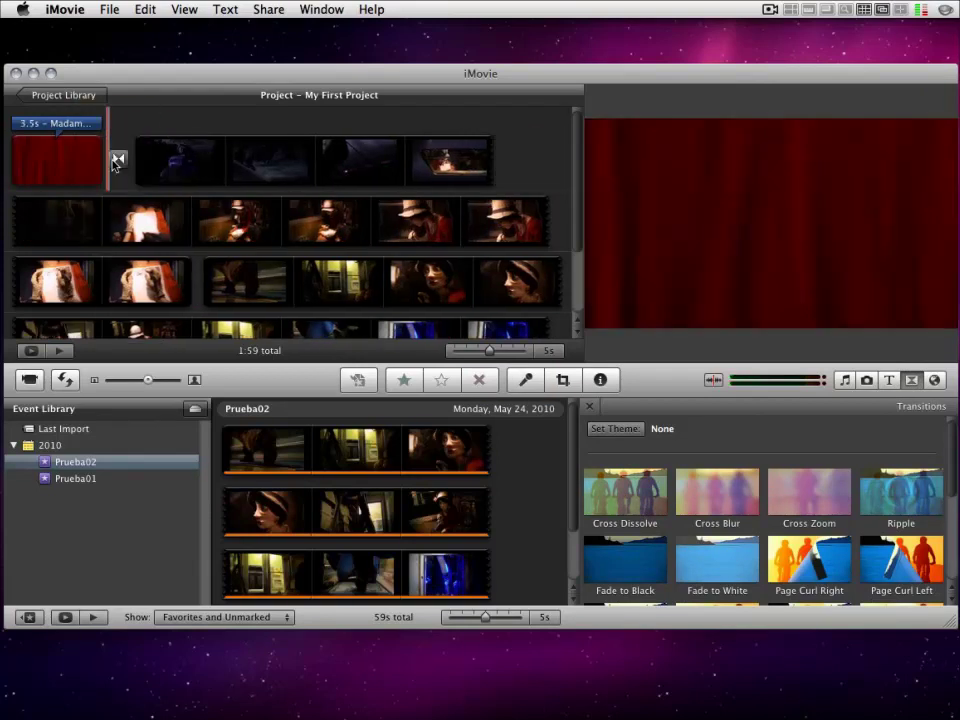
Overlay a 5-second title reading "Madame Tuttli Putlli" on the start of the first train clip.
click(90, 165)
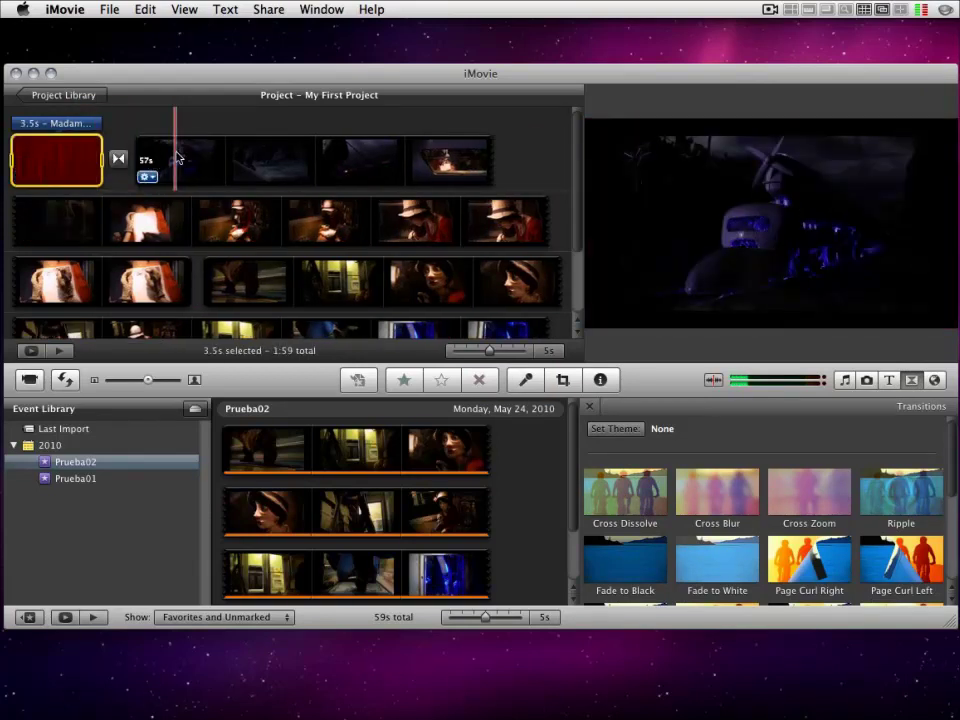
drag(176, 157, 289, 130)
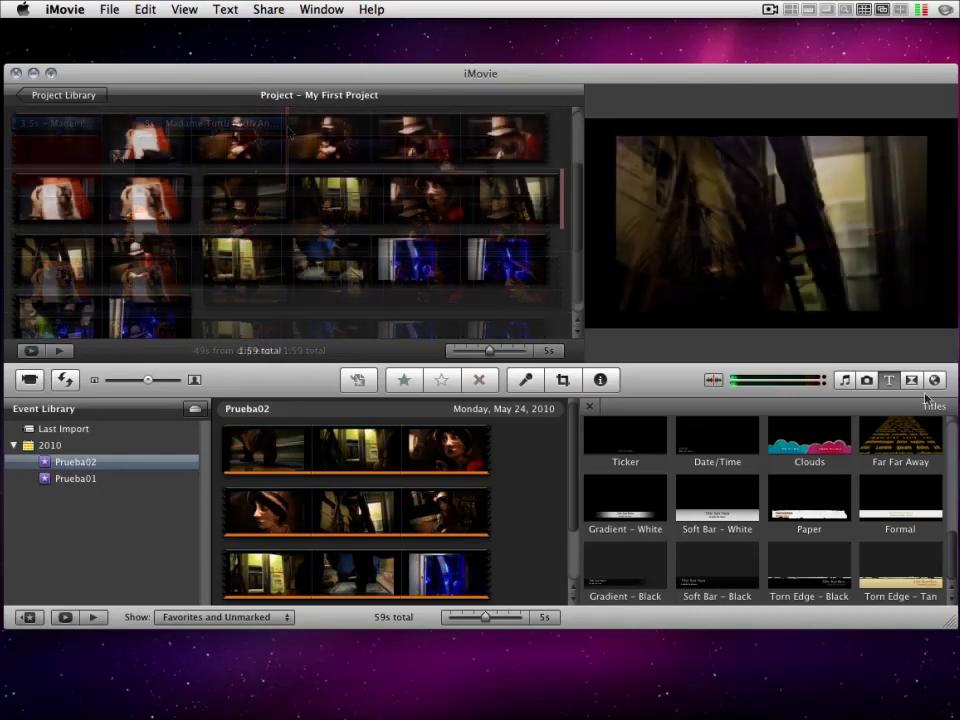
Insert a Cross Dissolve transition between the Prueba01 and Prueba02 clips in the project.
click(911, 380)
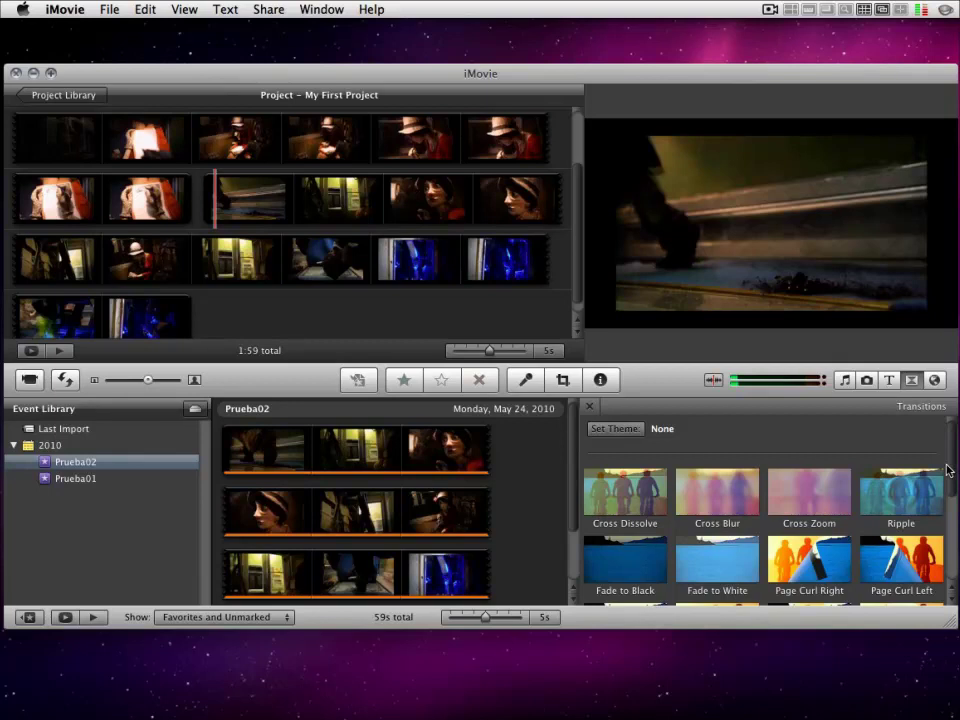
mouse_move(948, 470)
mouse_down()
mouse_move(948, 560)
mouse_move(952, 467)
mouse_up()
drag(636, 489, 200, 198)
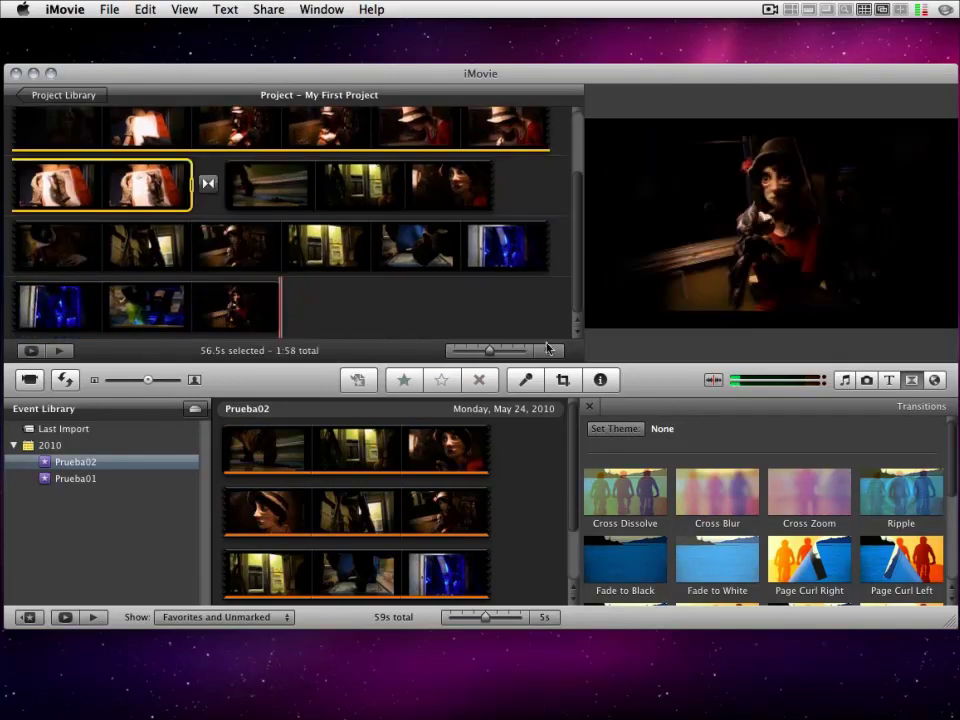
Add a Horizontal Blur title on black at the project's end, with the text "e-uaem" and subtitle "Diseño Gráfico".
click(888, 380)
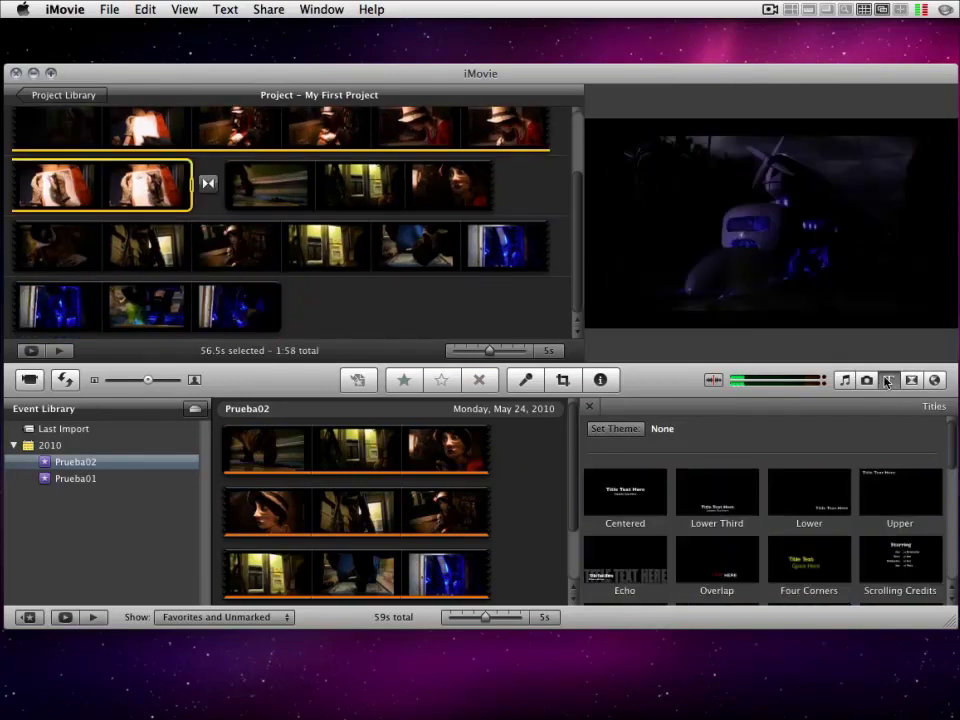
scroll(952, 458, down, 5)
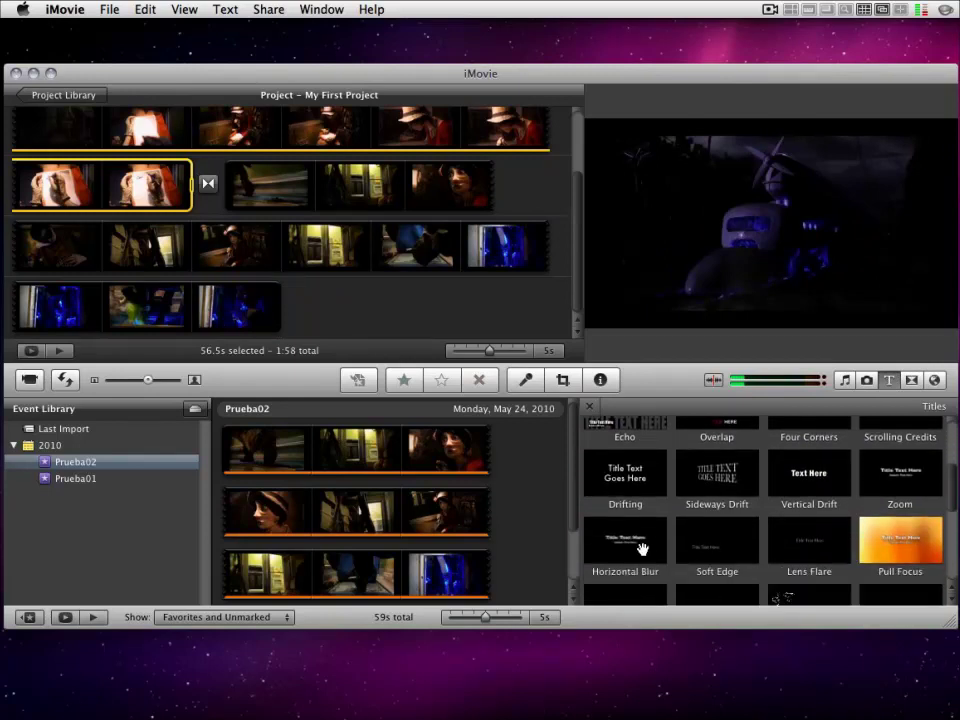
drag(638, 547, 300, 324)
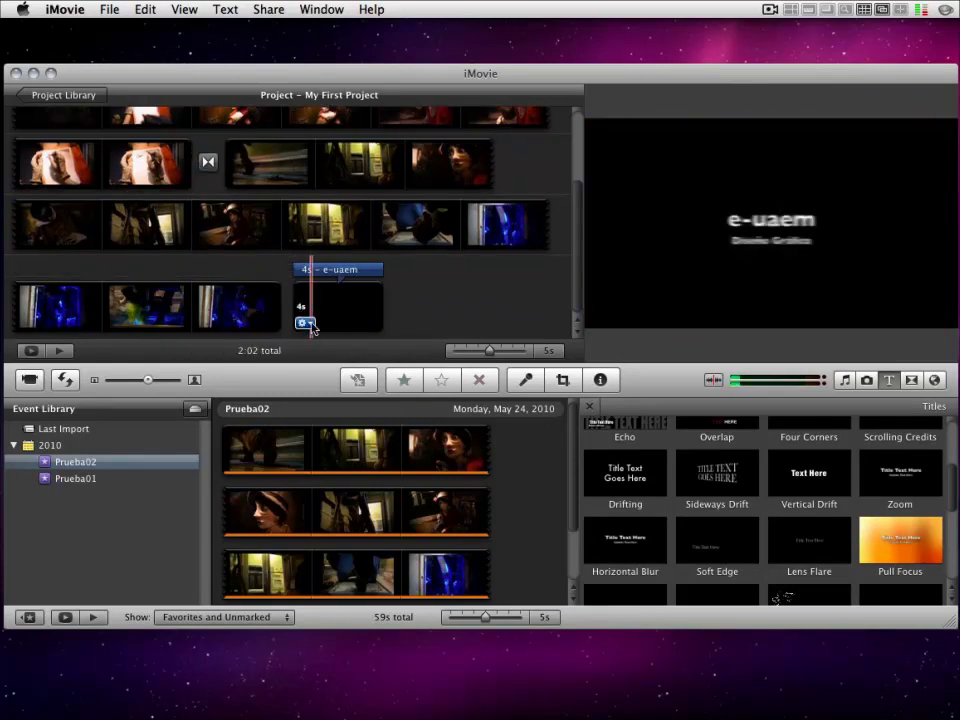
Set the duration of the closing black "e-uaem" title clip to 10 seconds.
click(306, 322)
click(303, 323)
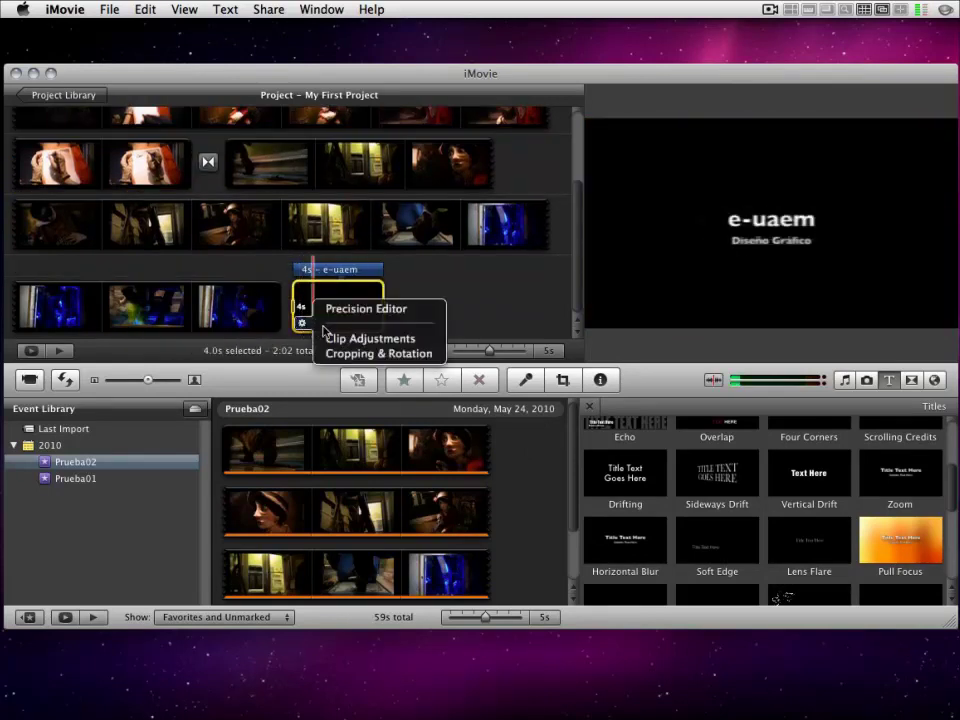
click(340, 340)
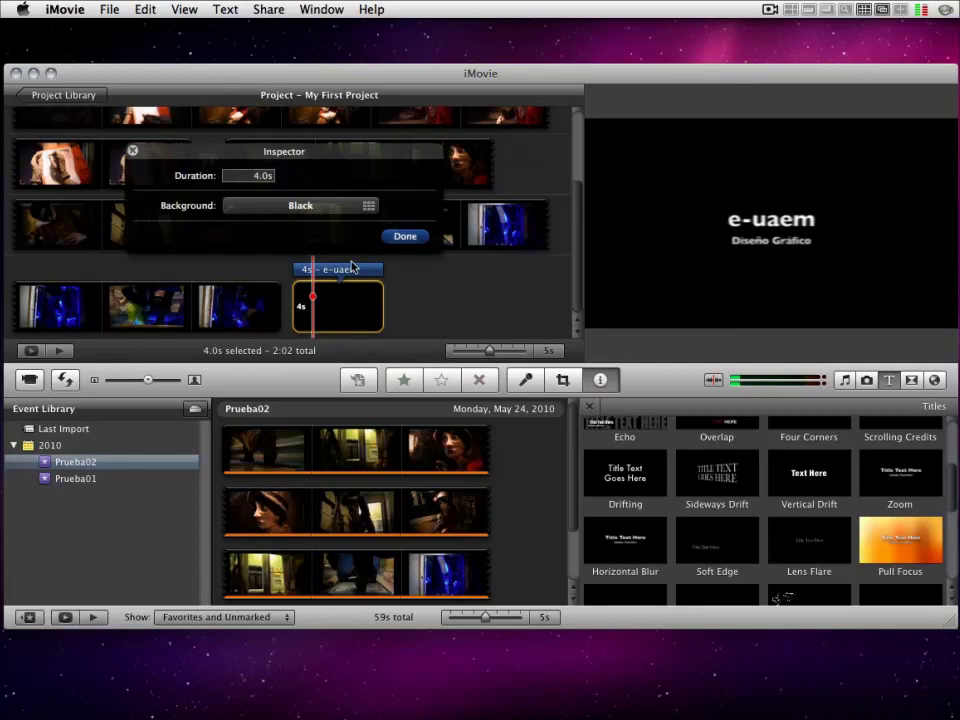
text(10)
click(402, 242)
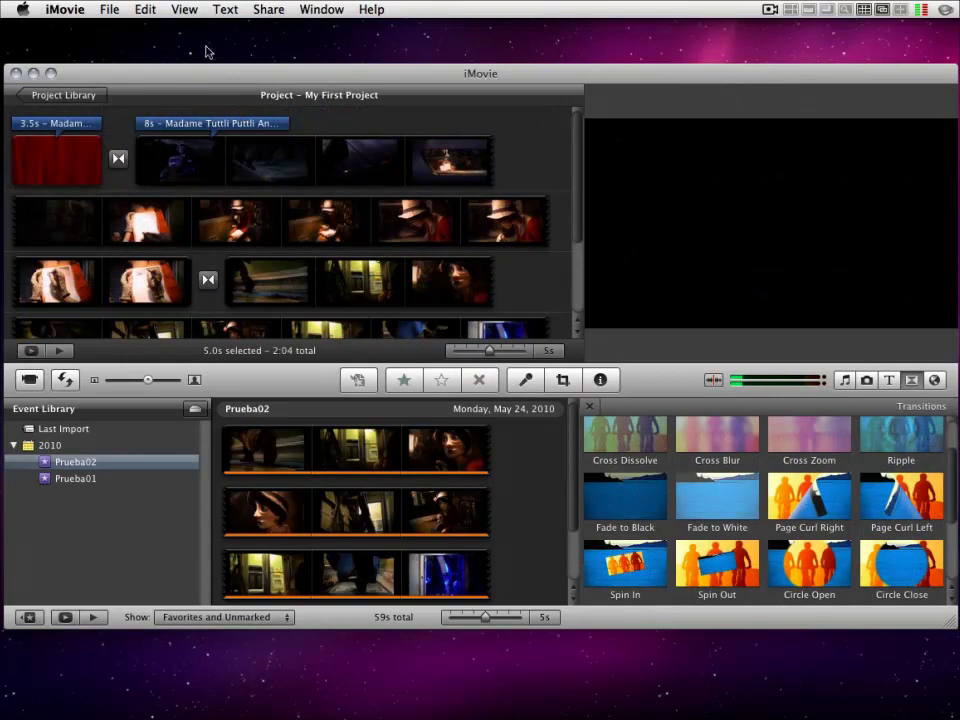
Export the project as a movie named "Clase Animacion" to the Desktop at Large size, 960x540.
click(276, 10)
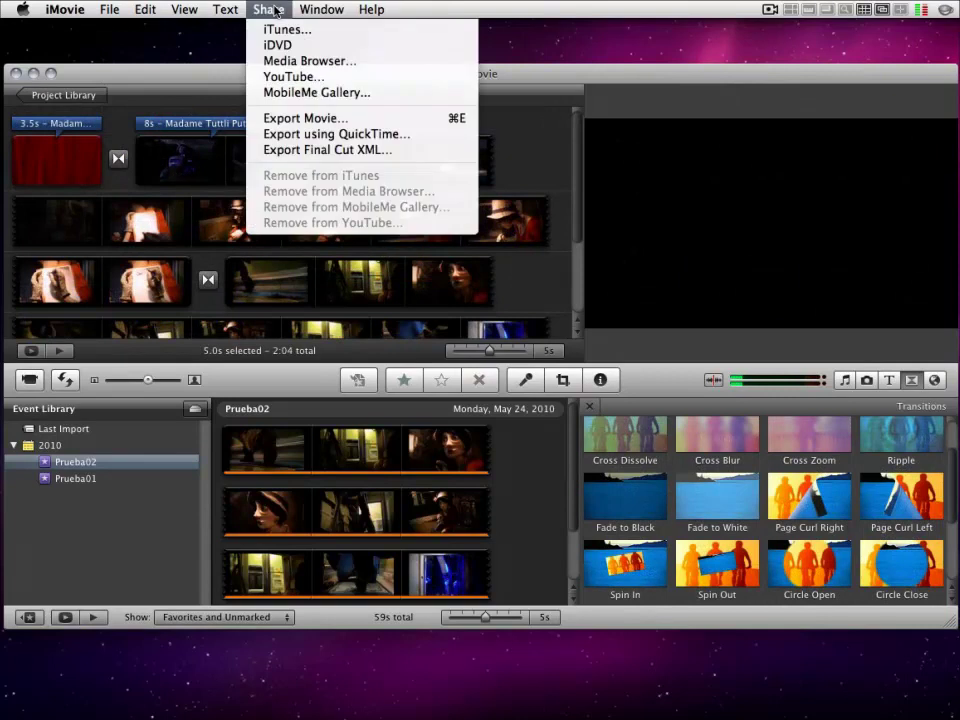
click(305, 118)
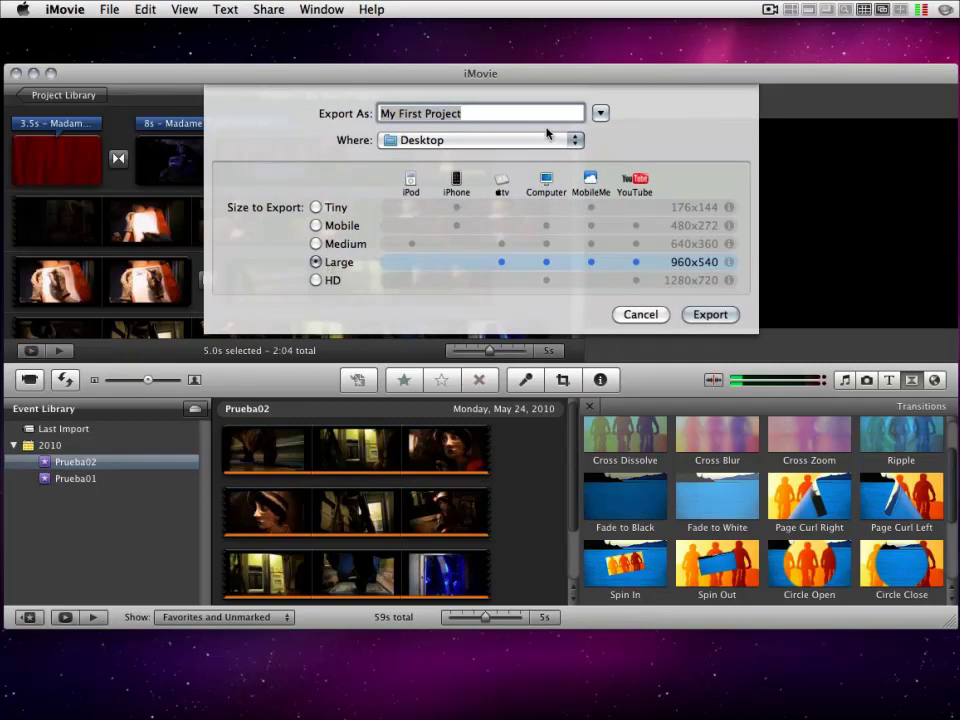
text(Clase Animacion)
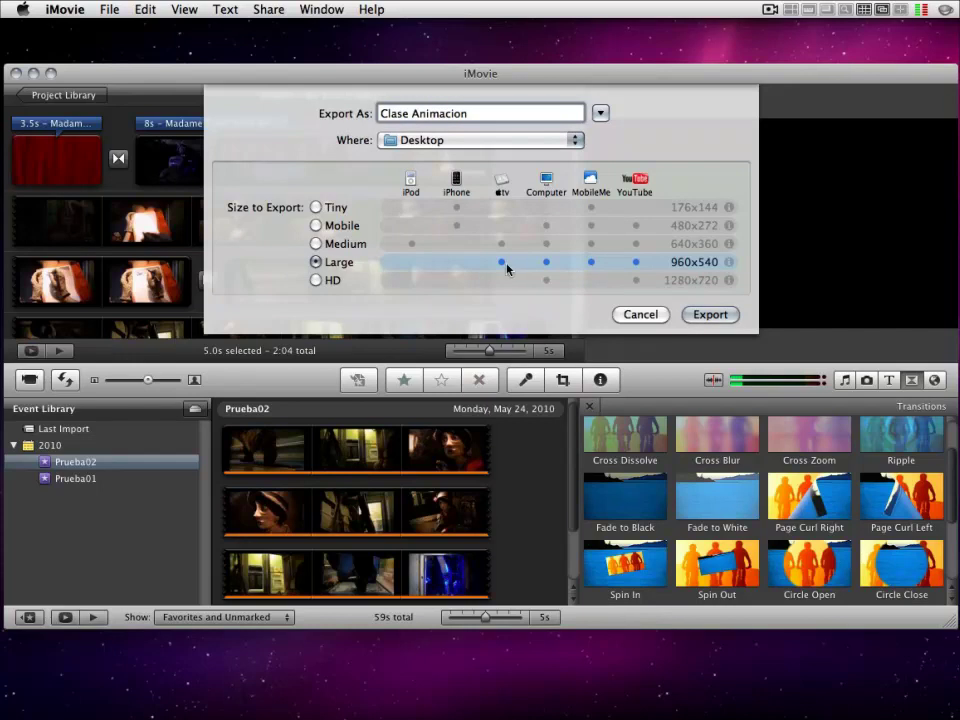
click(724, 318)
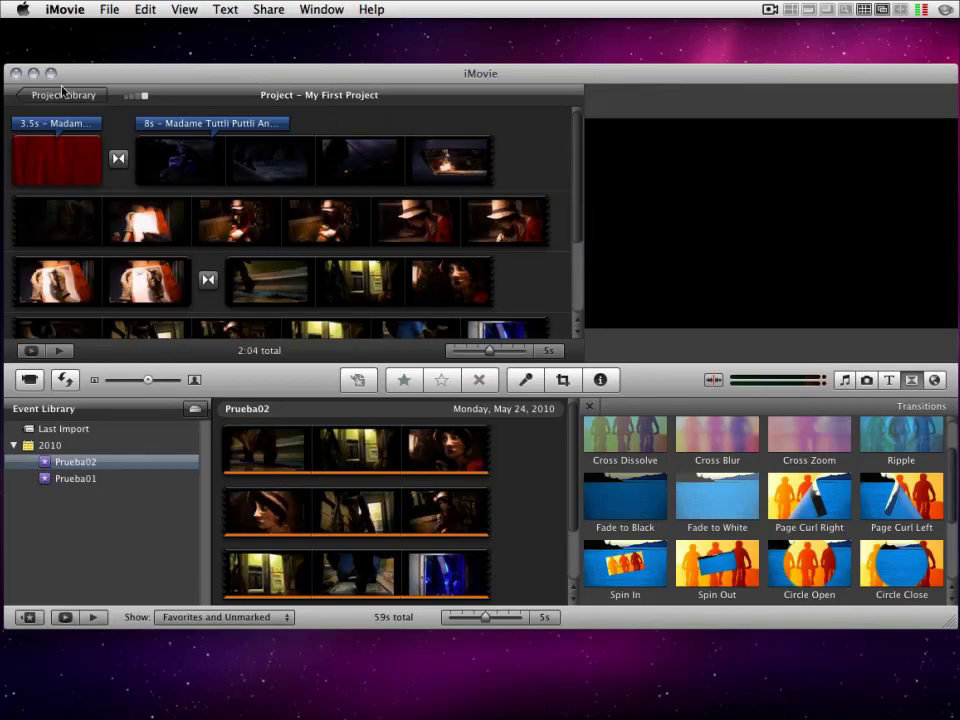
Minimize iMovie, switch to Movist and review the exported Clase Animacion.m4v by skipping through it from start to near the end.
click(33, 73)
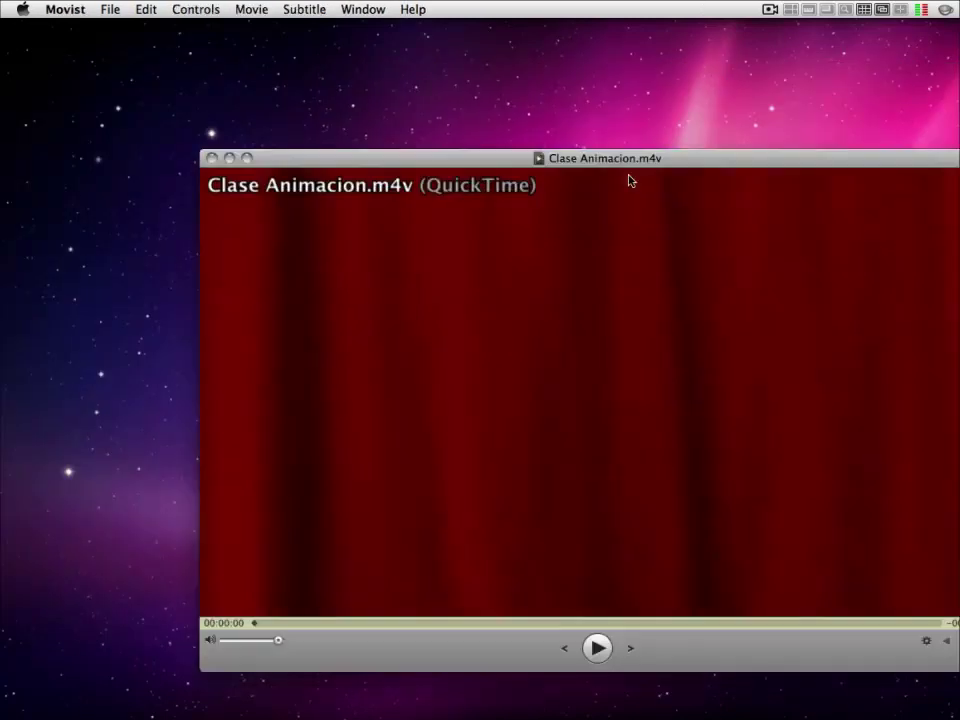
drag(617, 165, 518, 122)
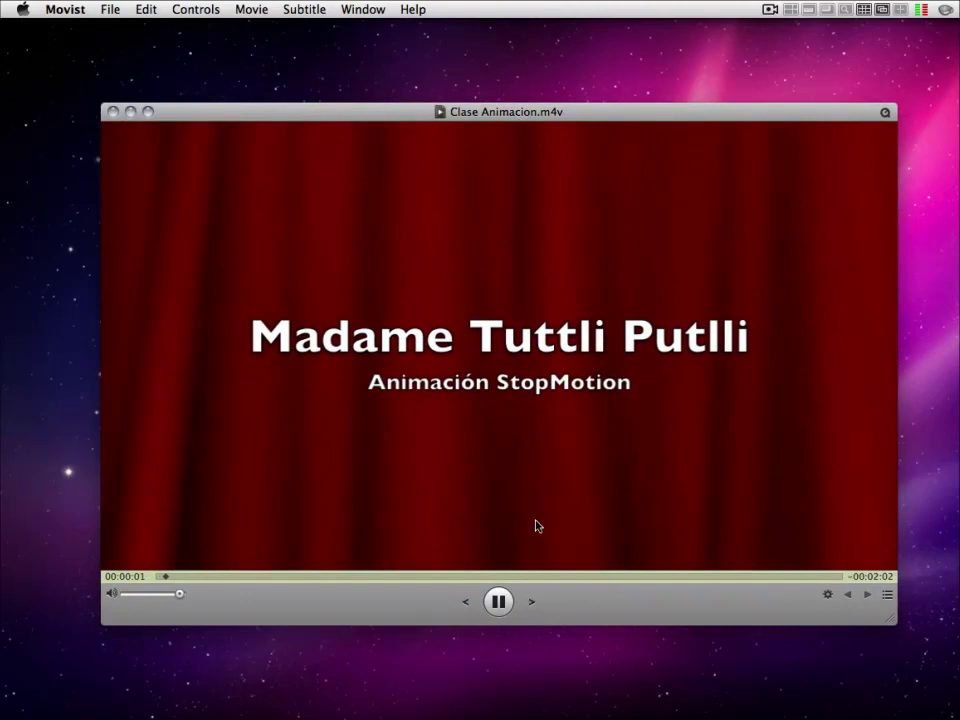
click(236, 578)
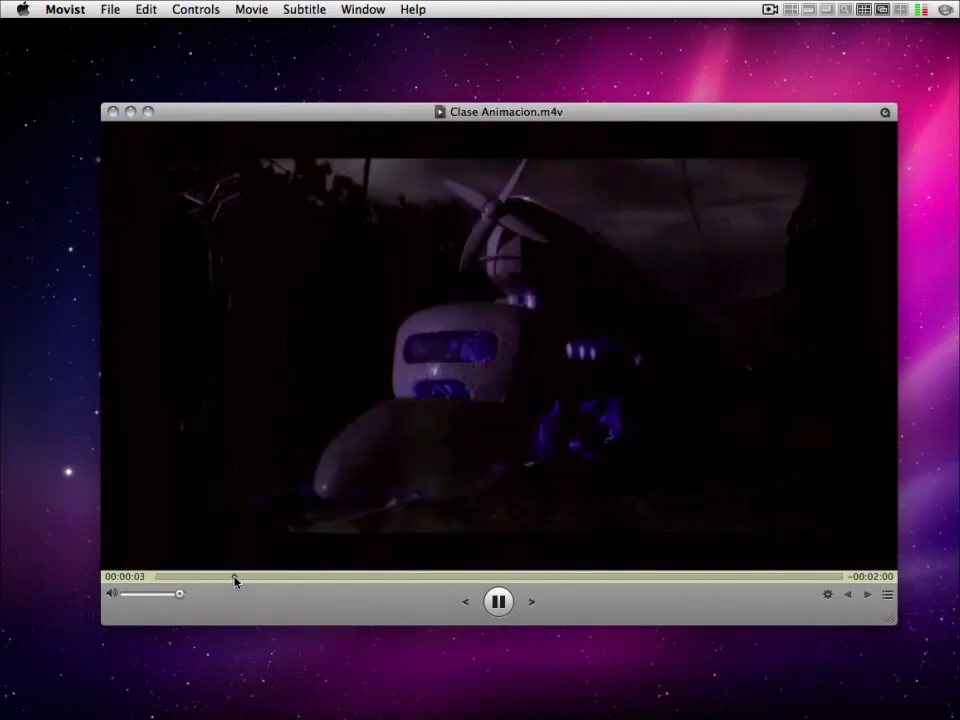
click(296, 577)
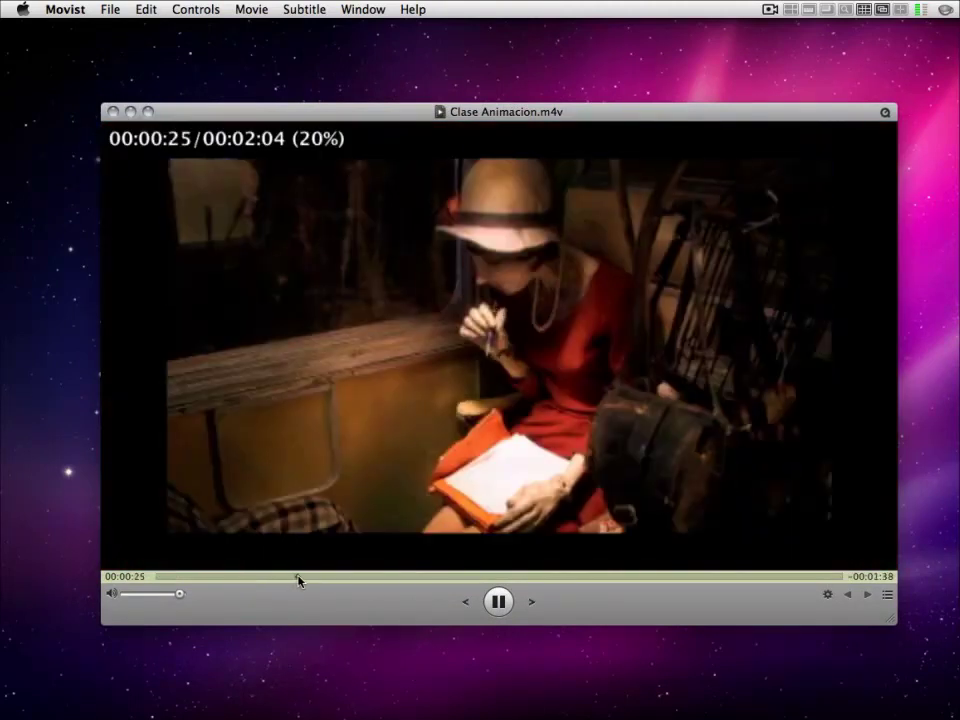
click(408, 577)
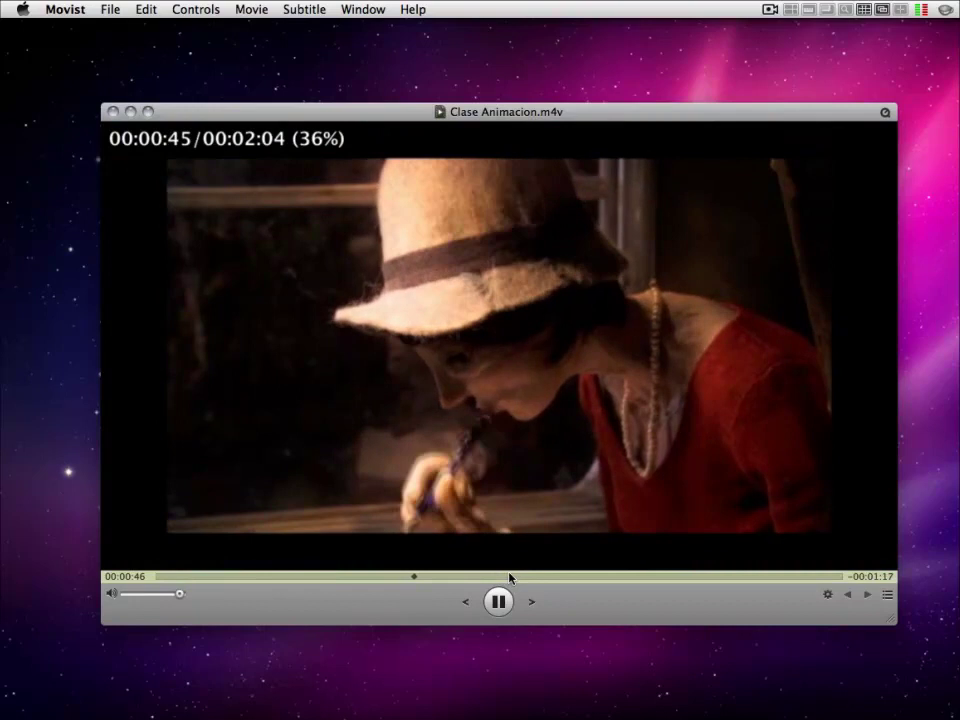
click(510, 578)
click(658, 578)
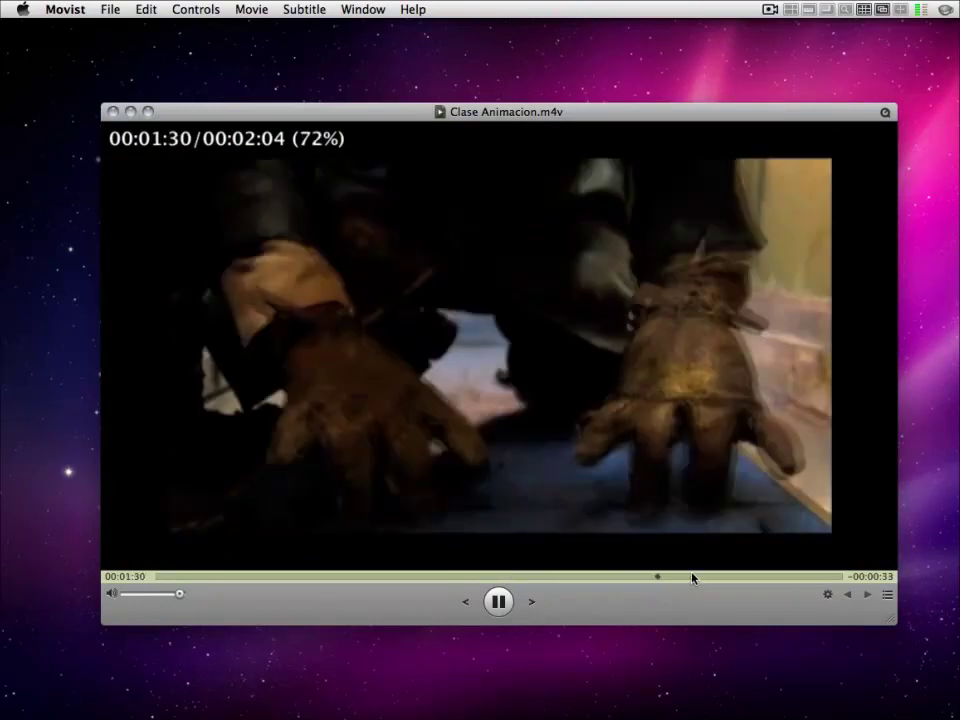
scroll(710, 578, down, 1)
click(790, 578)
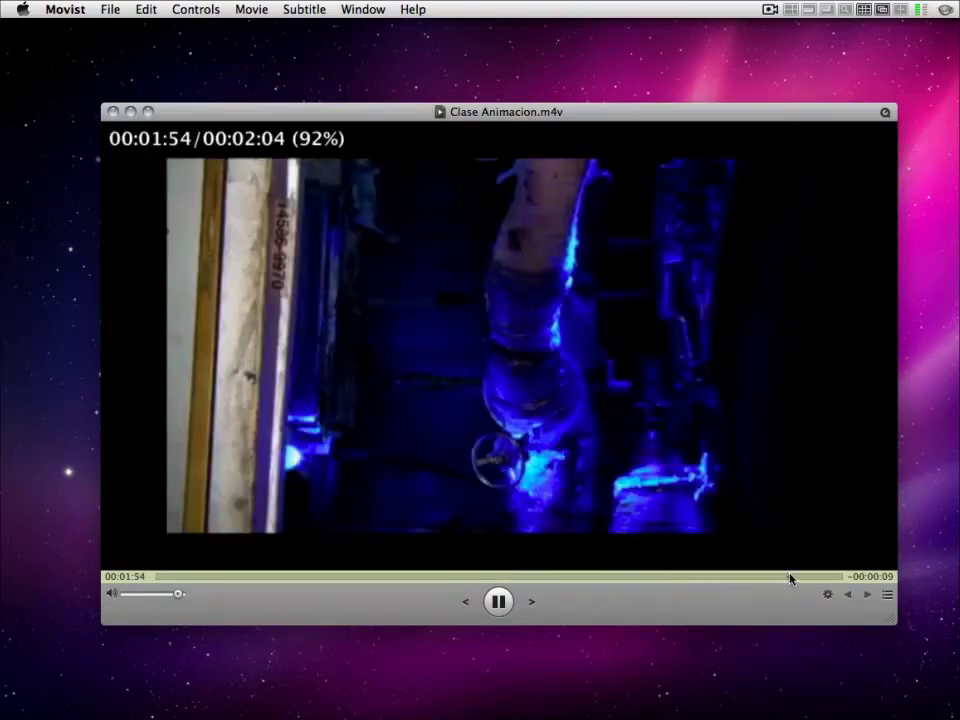